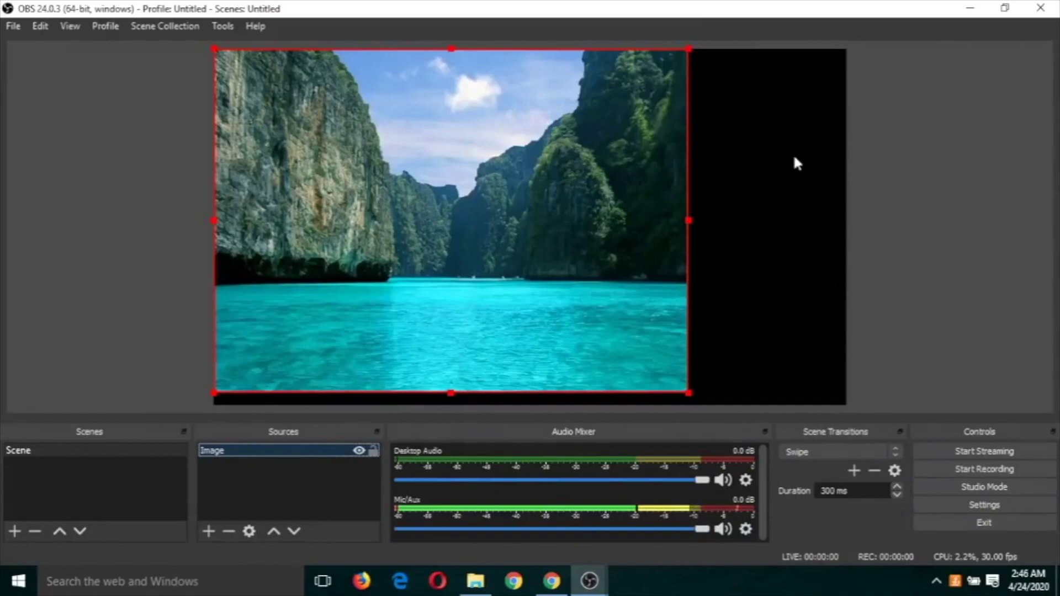
Stretch the landscape image to screen via Transform so it fills the canvas.
right_click(564, 238)
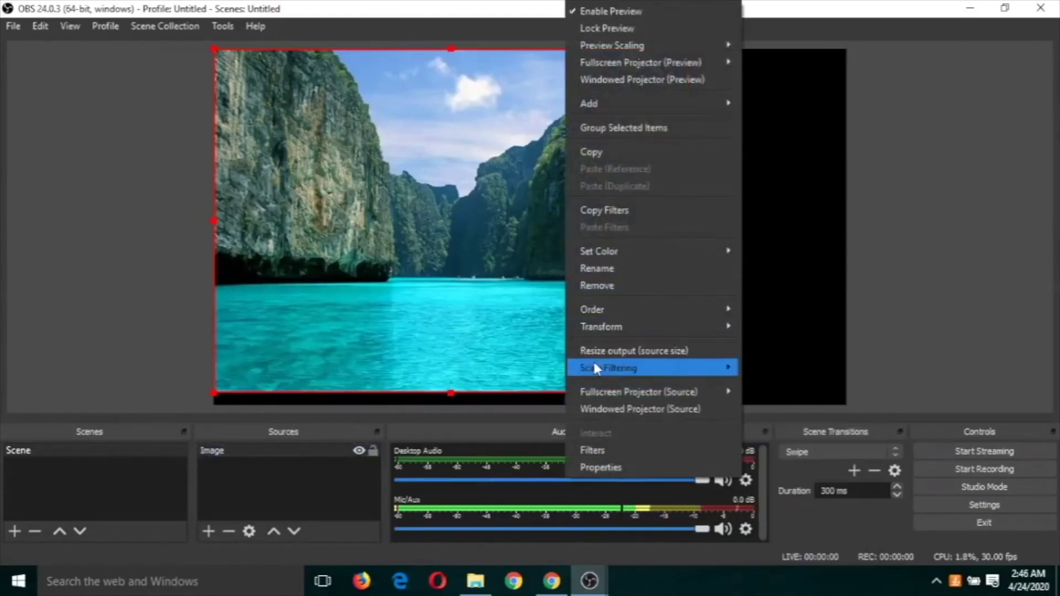
mouse_move(612, 327)
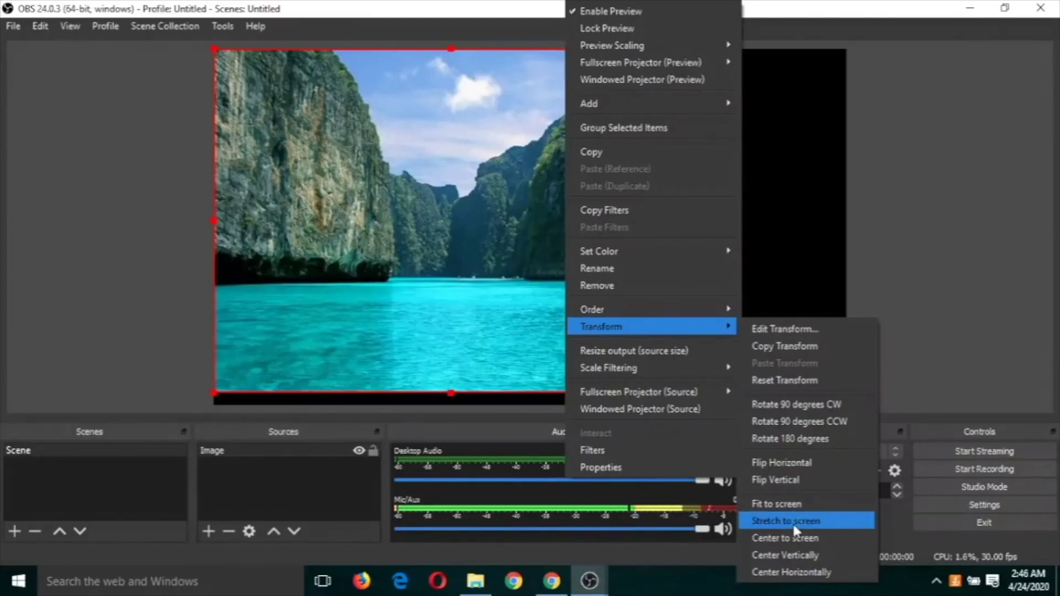
click(793, 522)
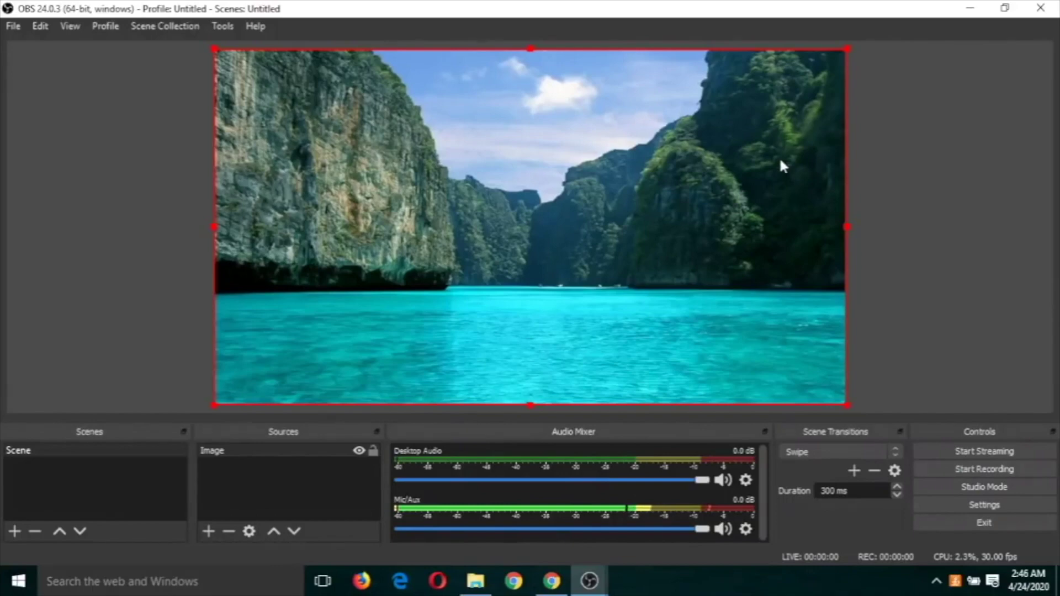
Add a new Text (GDI+) source to the scene for the name.
click(207, 534)
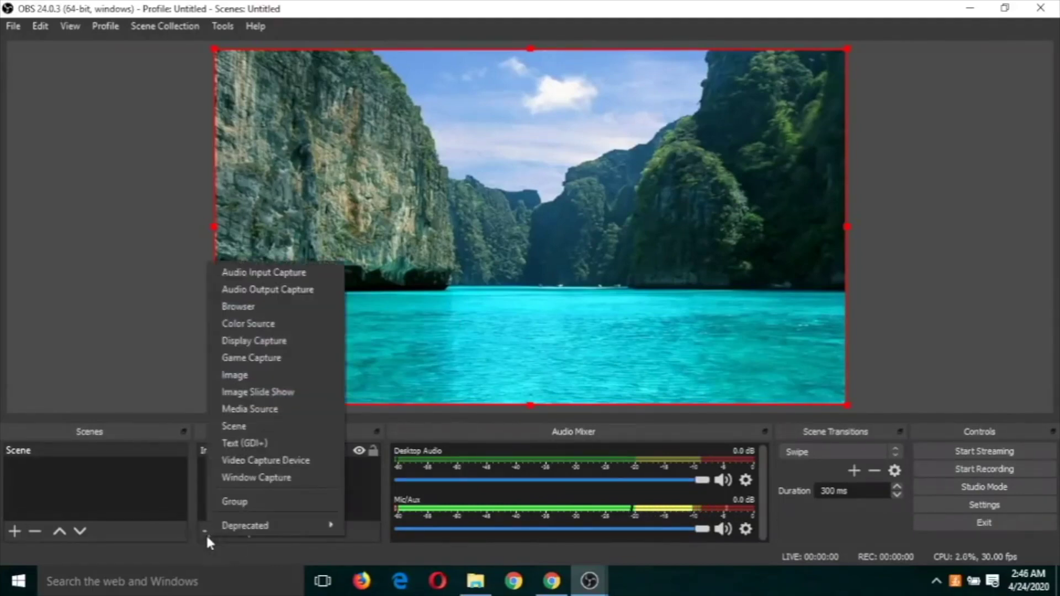
click(251, 445)
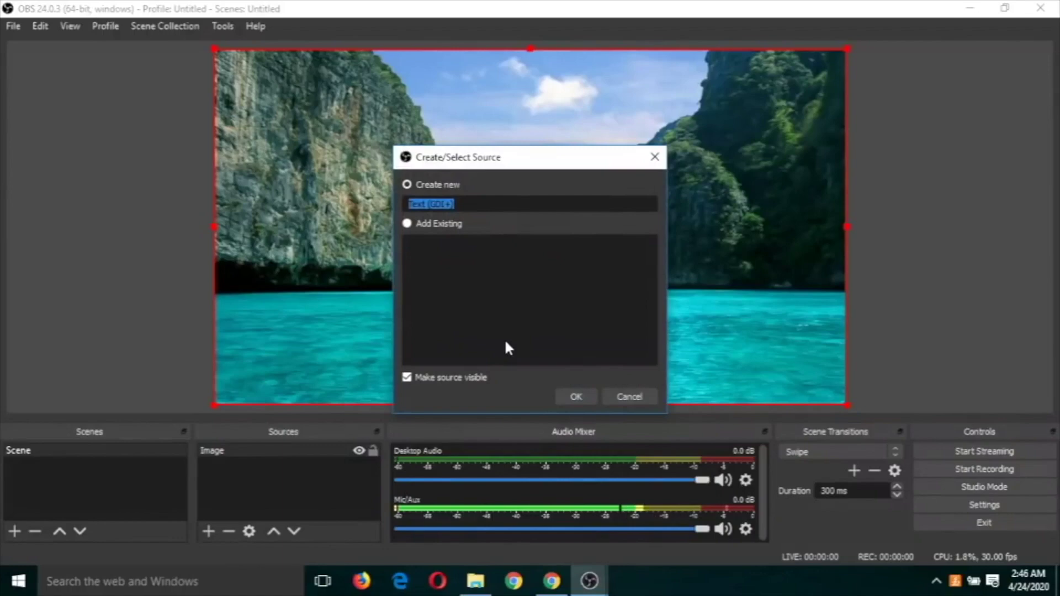
click(576, 397)
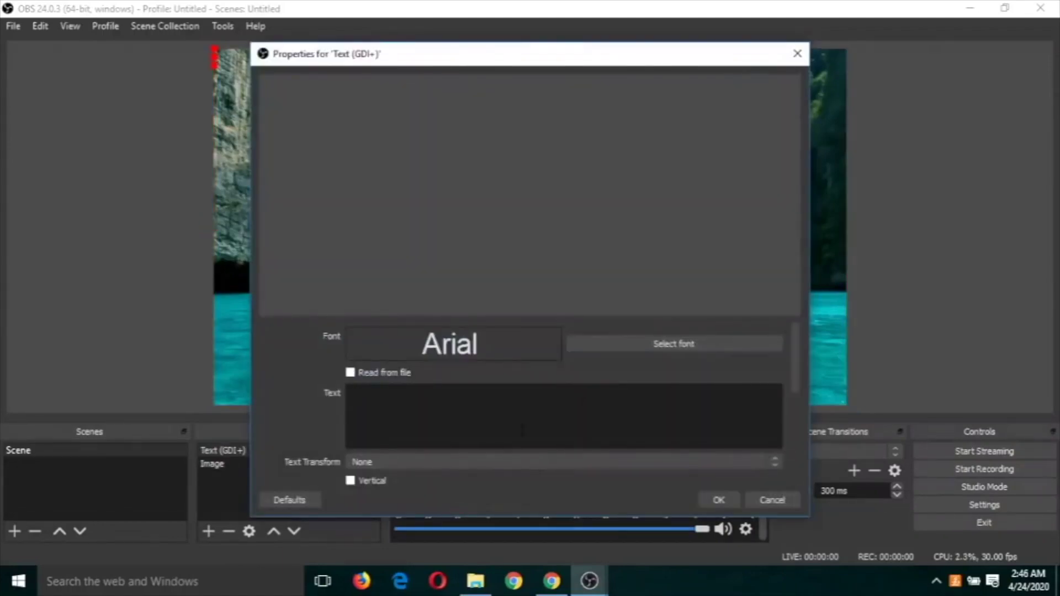
text(Nikhil)
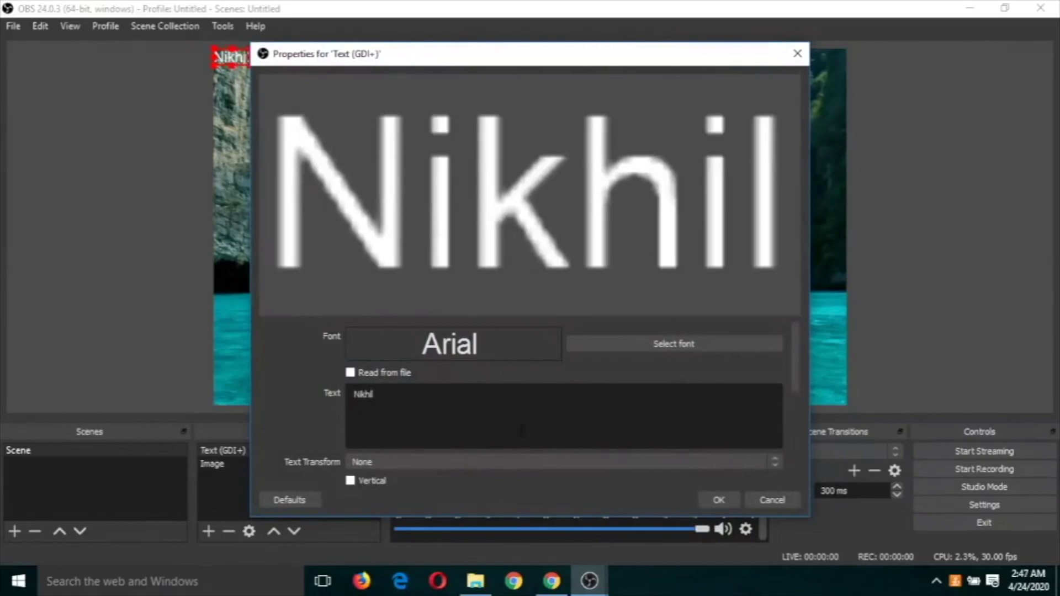
text( Ra)
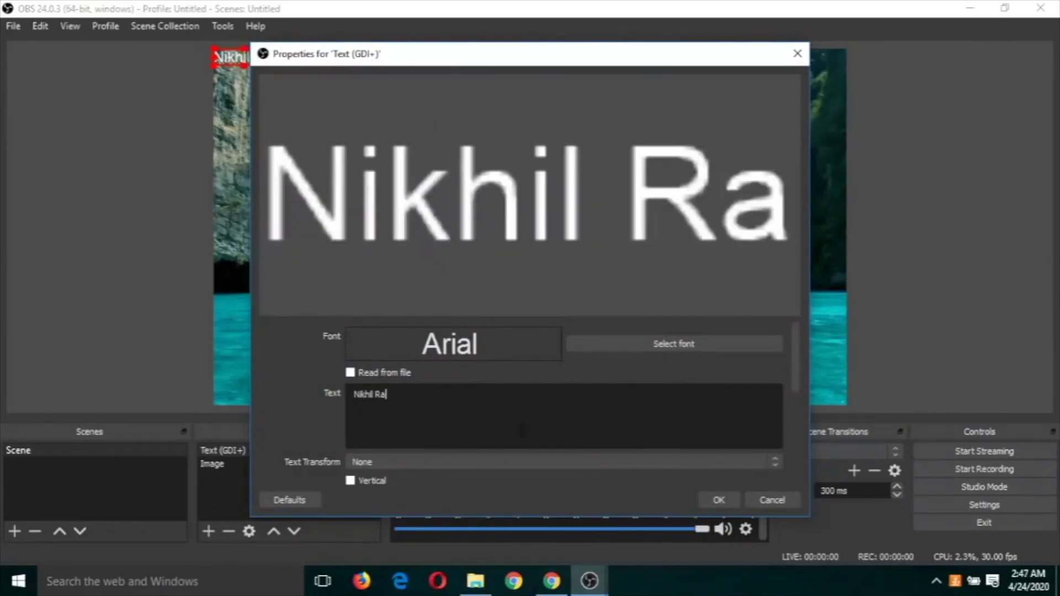
text(jpu)
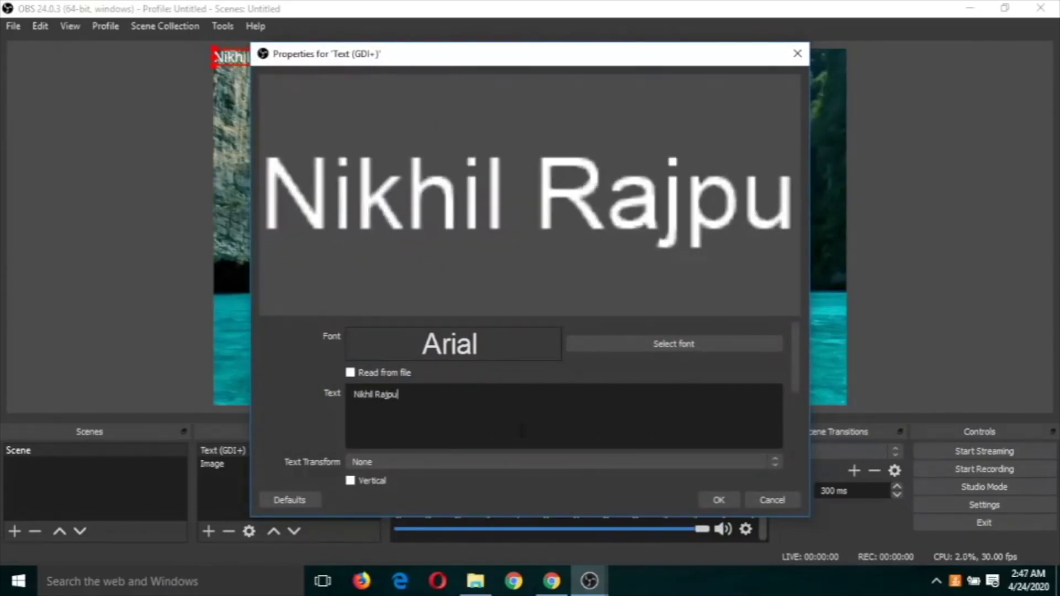
text(t)
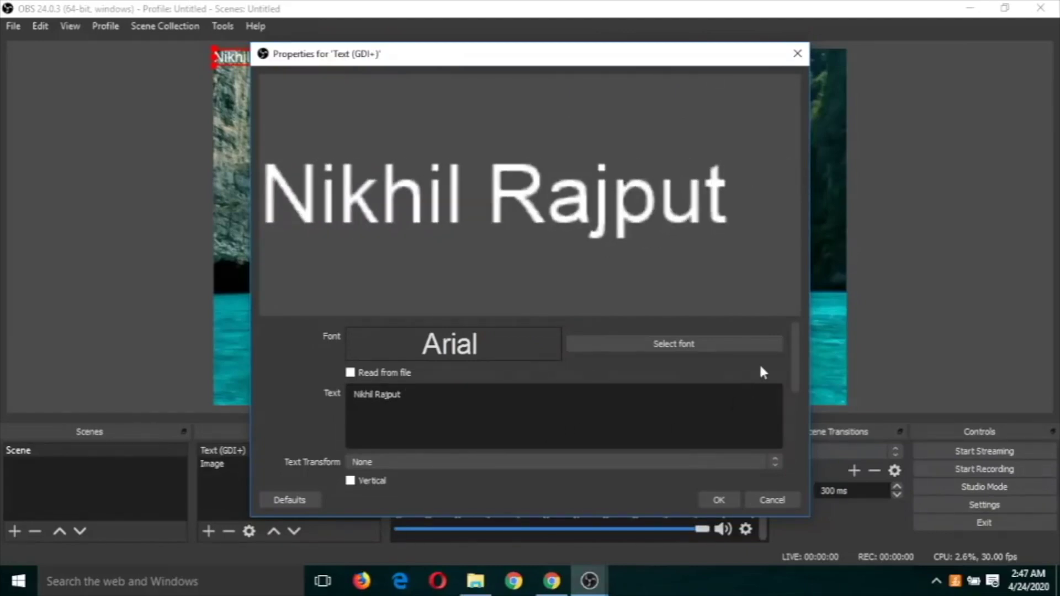
Set the text font to Arial Bold at size 28 in Pick a Font.
click(658, 348)
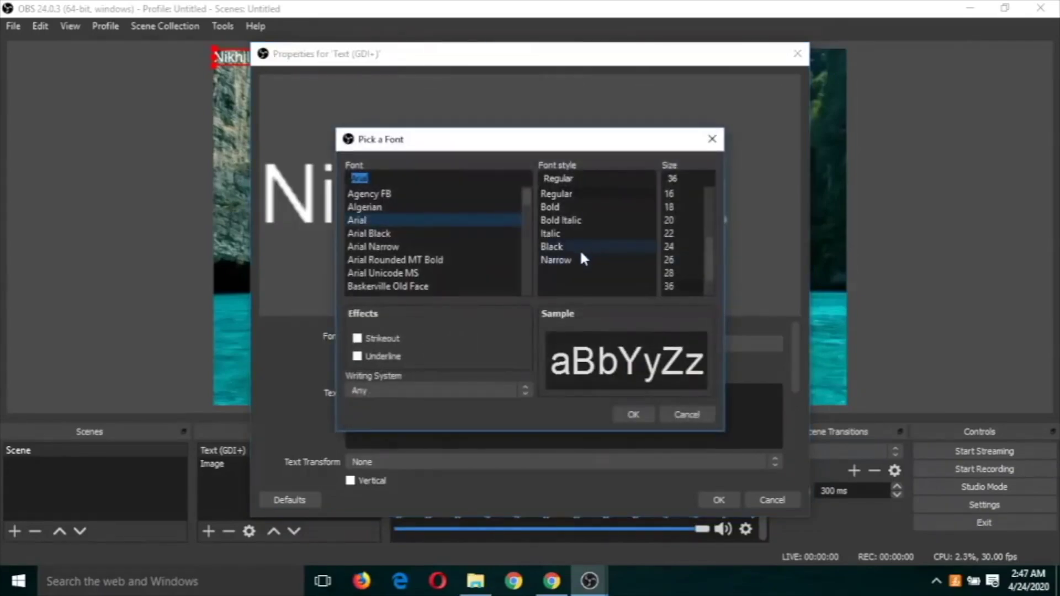
click(552, 206)
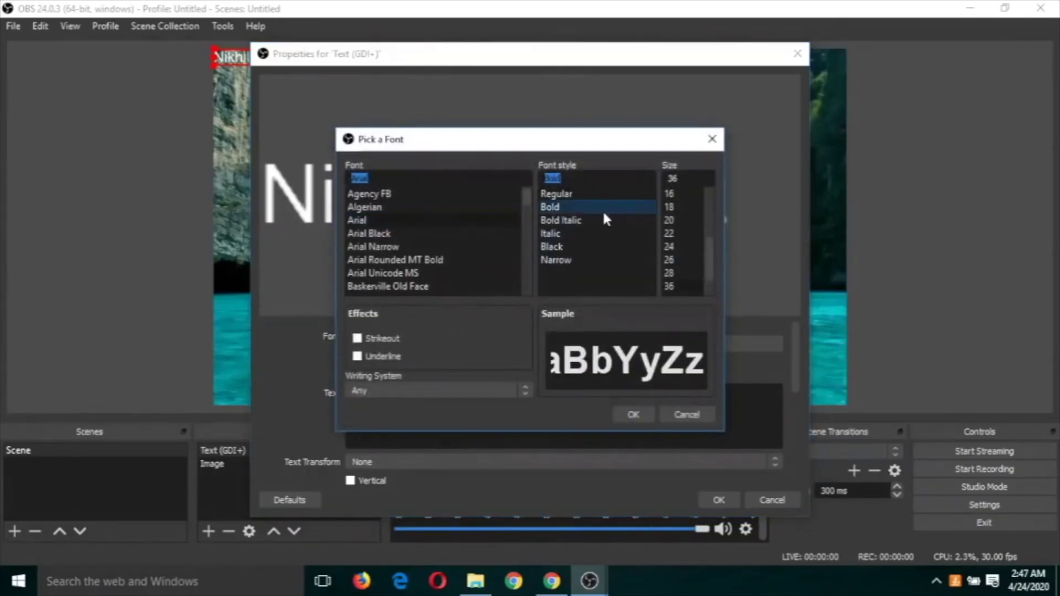
click(669, 220)
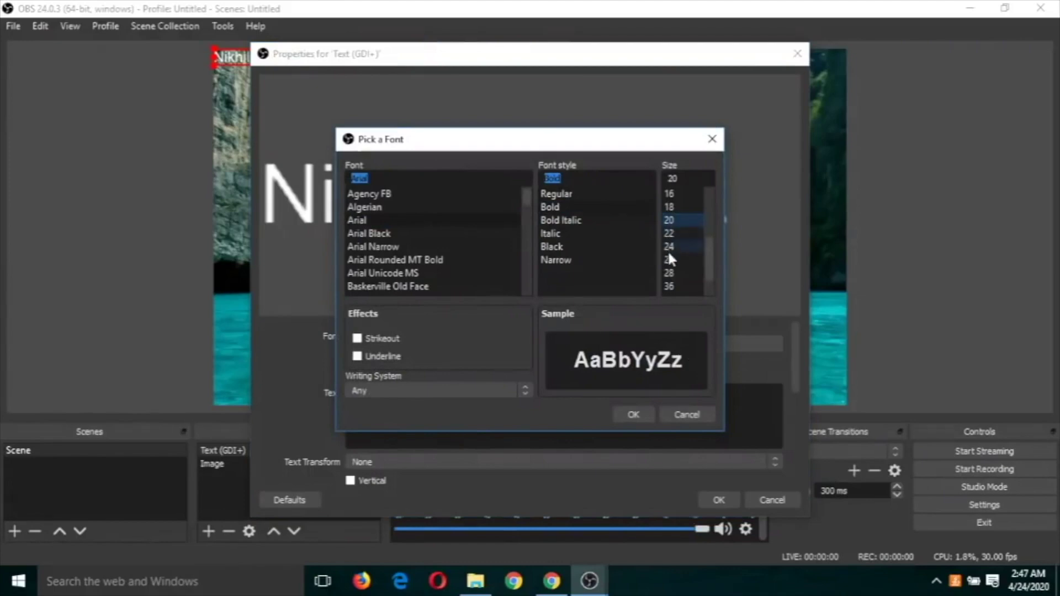
click(668, 247)
click(669, 273)
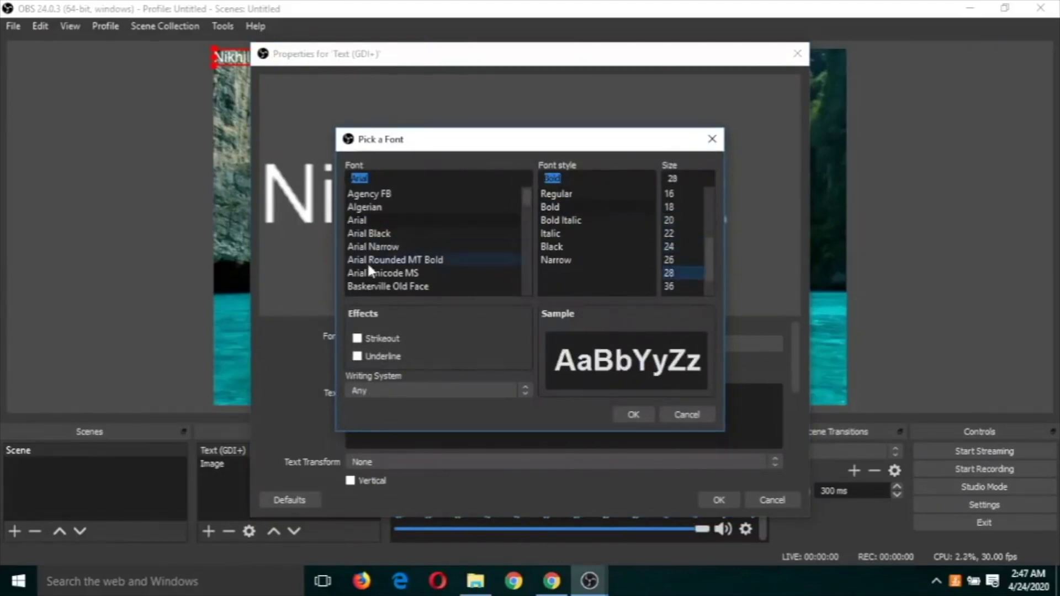
click(633, 414)
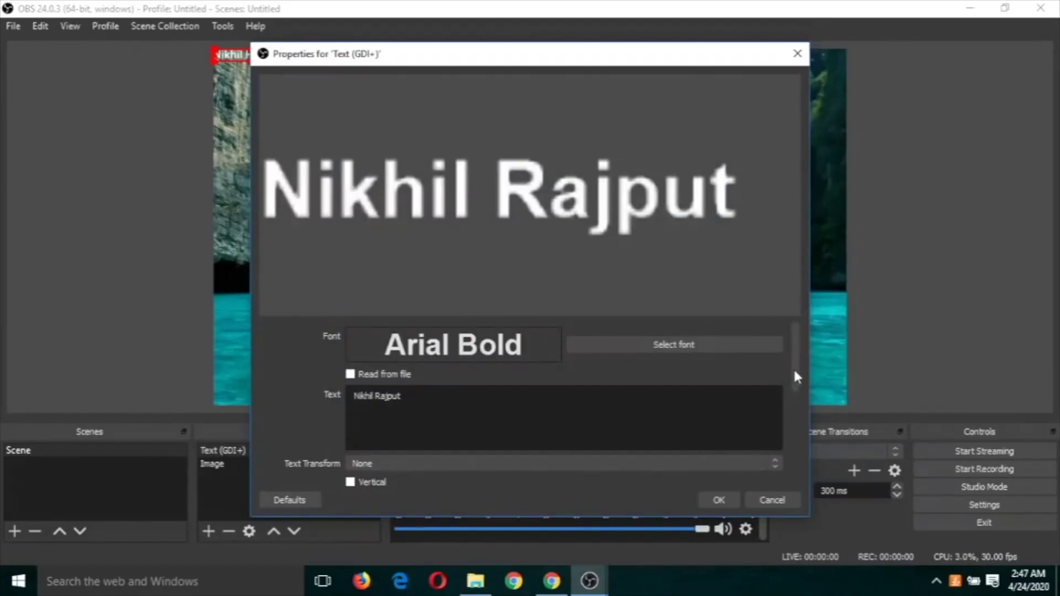
drag(795, 377, 785, 406)
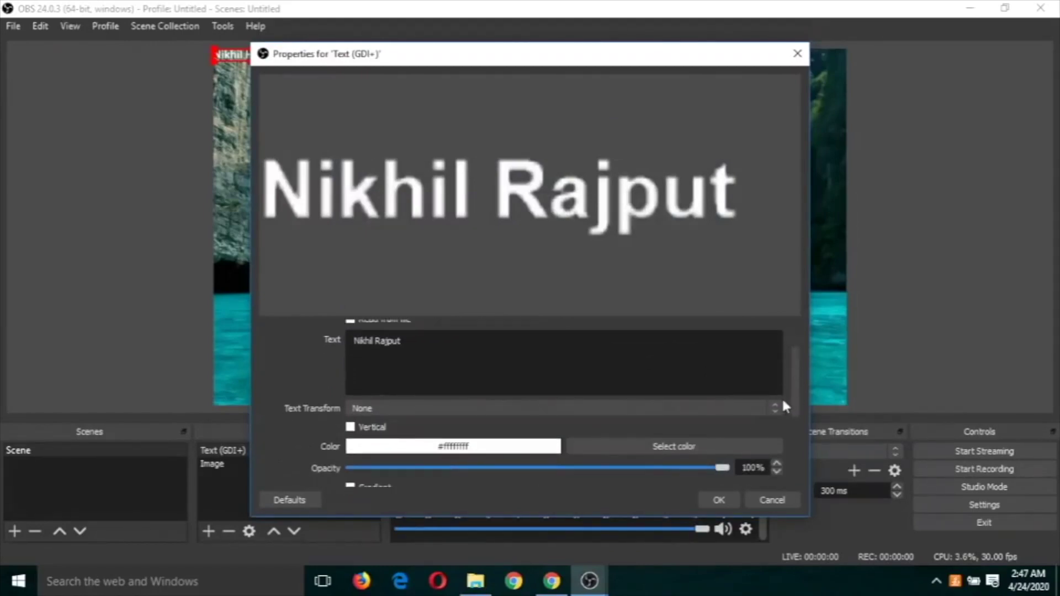
Set the text's Text Transform to Uppercase.
click(774, 407)
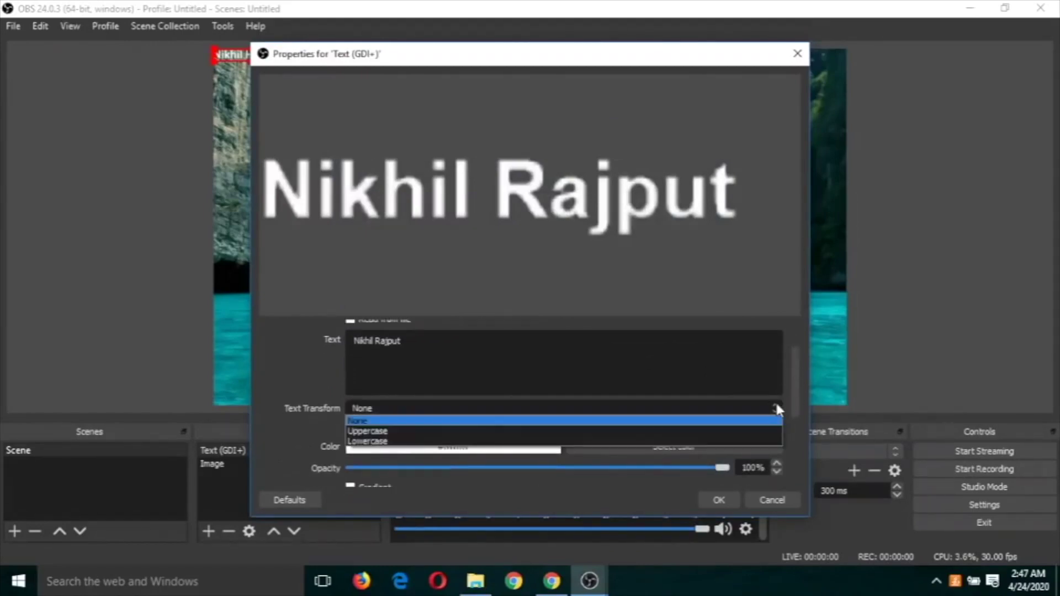
click(751, 431)
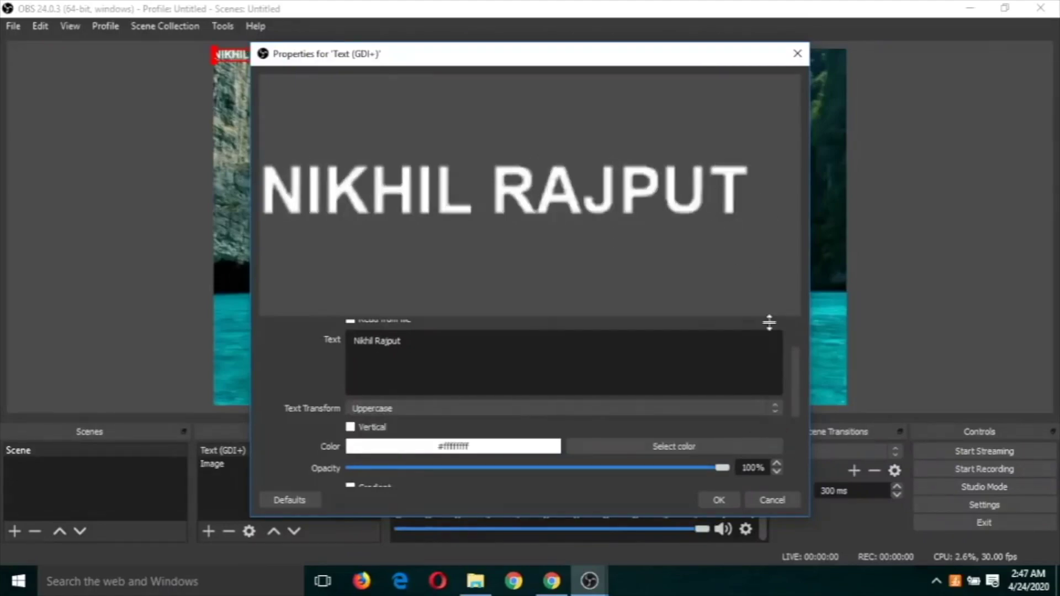
drag(796, 377, 792, 405)
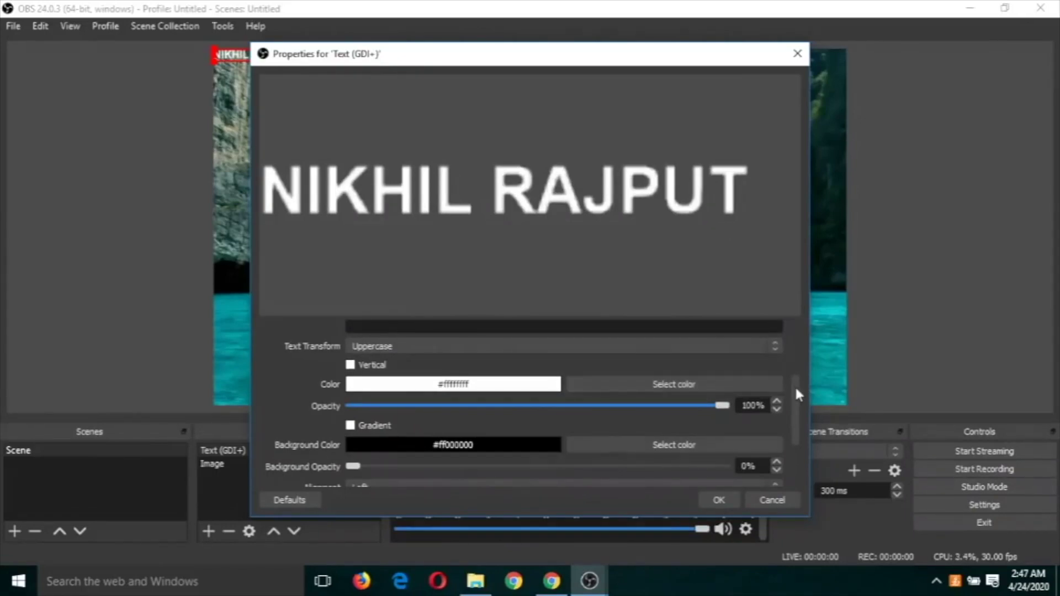
click(750, 385)
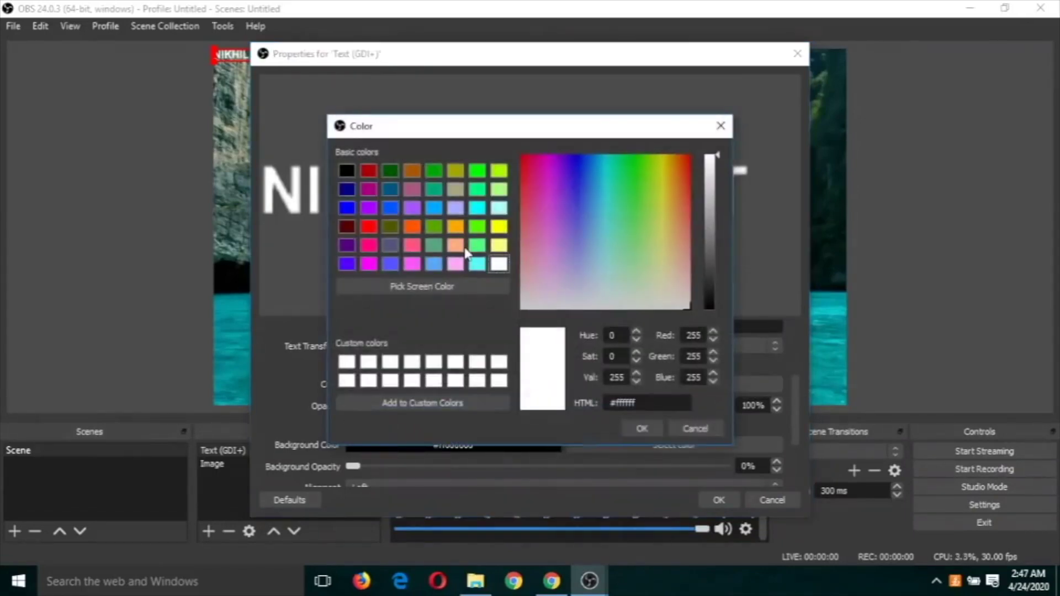
Make the text colour dark red and confirm the text properties.
click(348, 225)
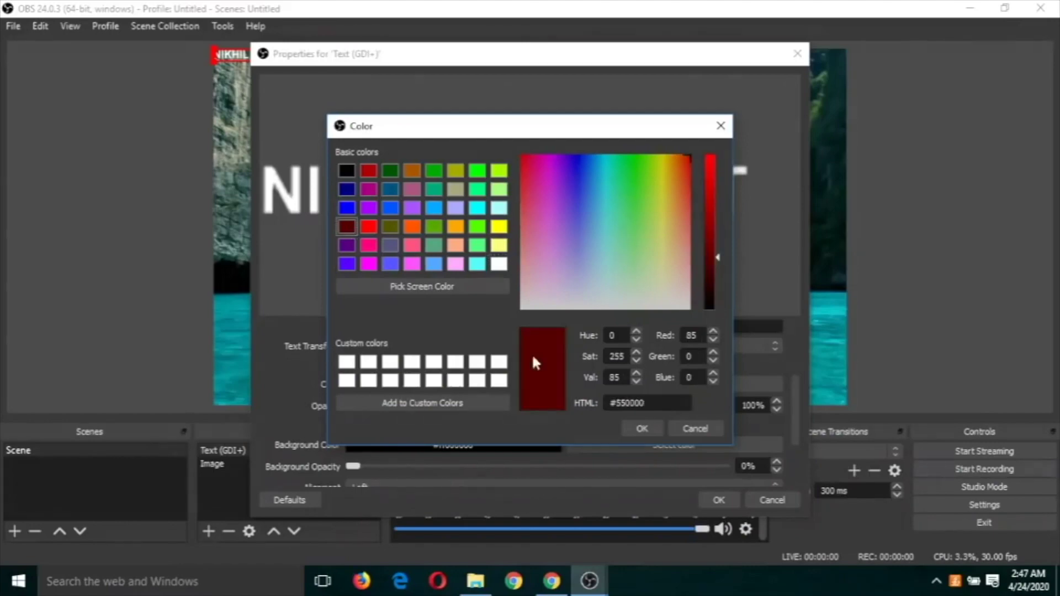
click(642, 430)
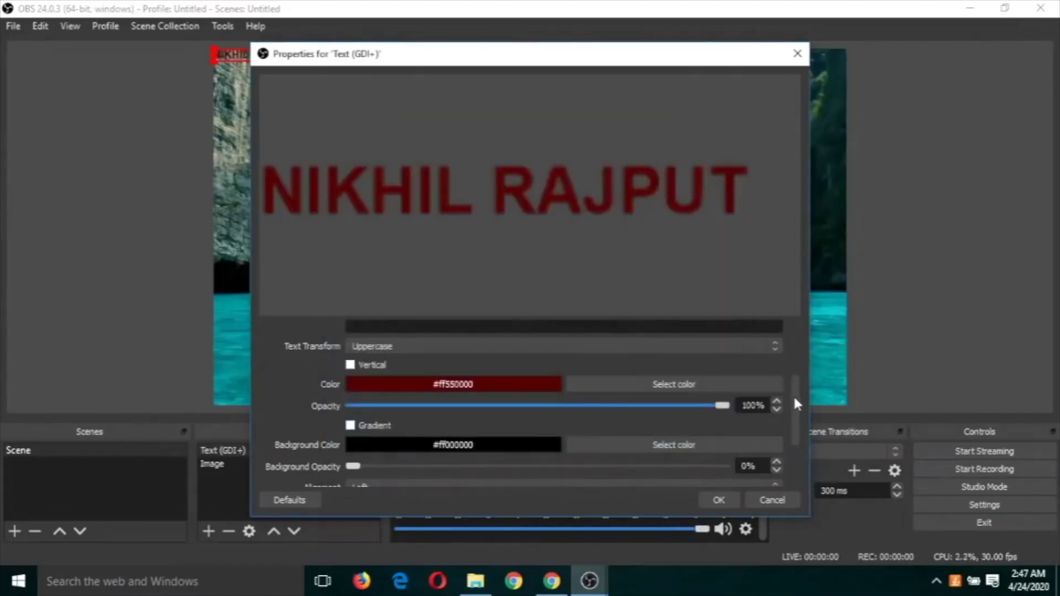
drag(792, 394, 788, 441)
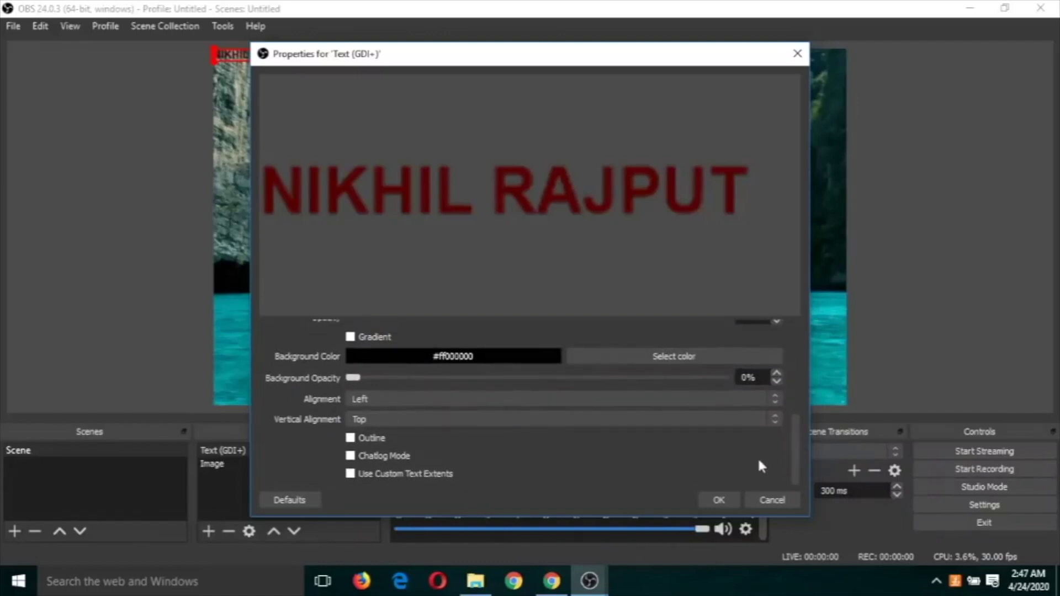
click(719, 501)
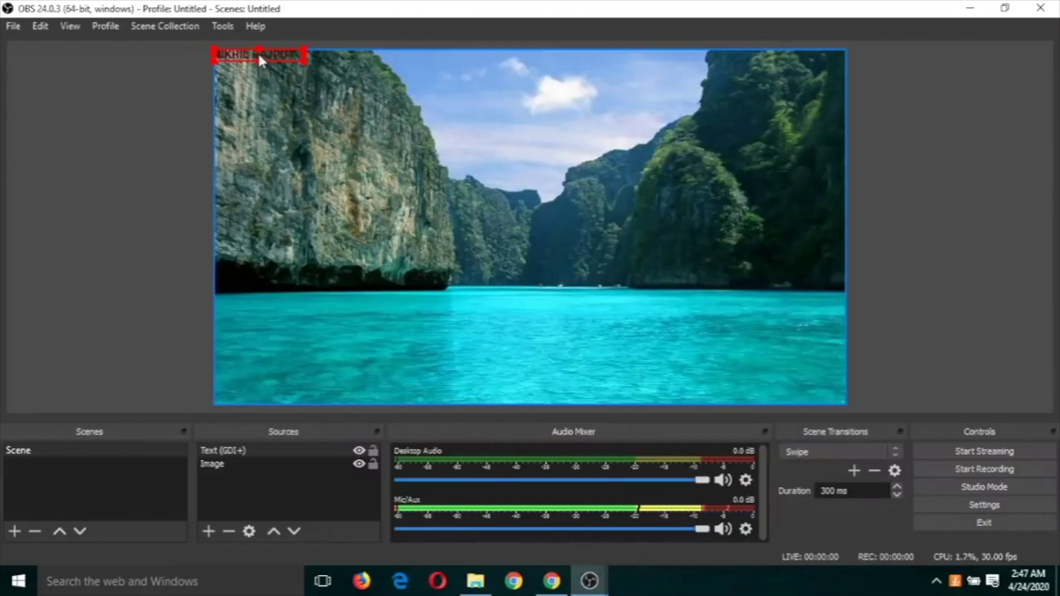
mouse_move(257, 53)
mouse_down()
mouse_move(419, 290)
mouse_move(519, 338)
mouse_move(776, 340)
mouse_up()
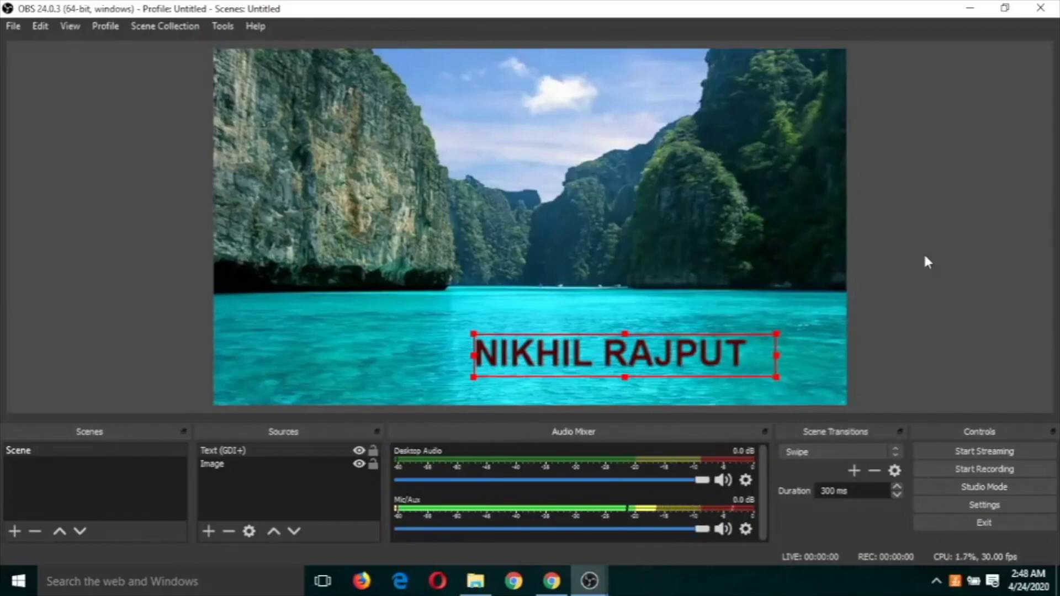
click(717, 356)
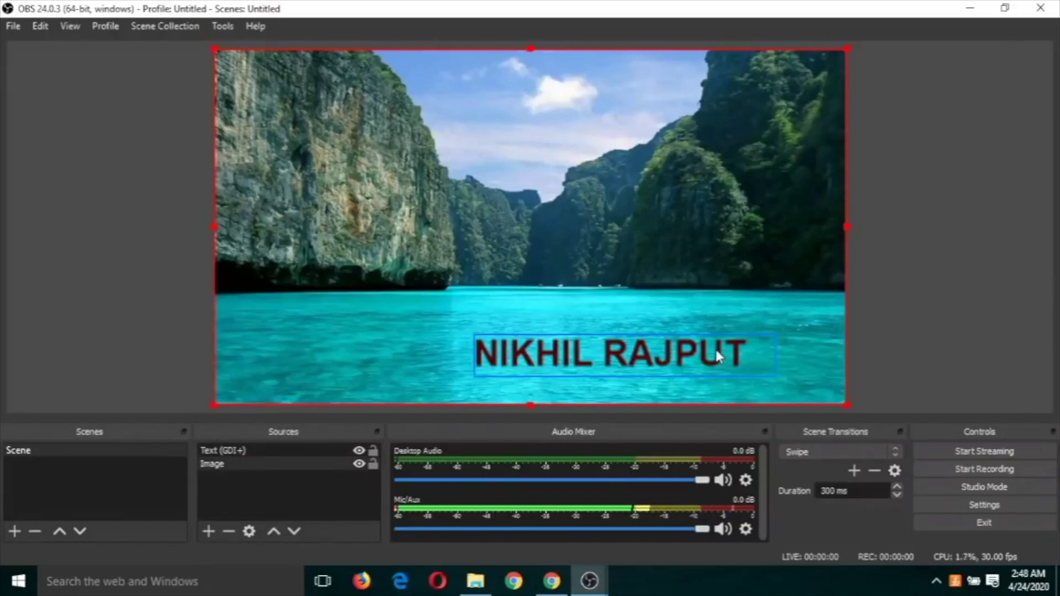
click(717, 352)
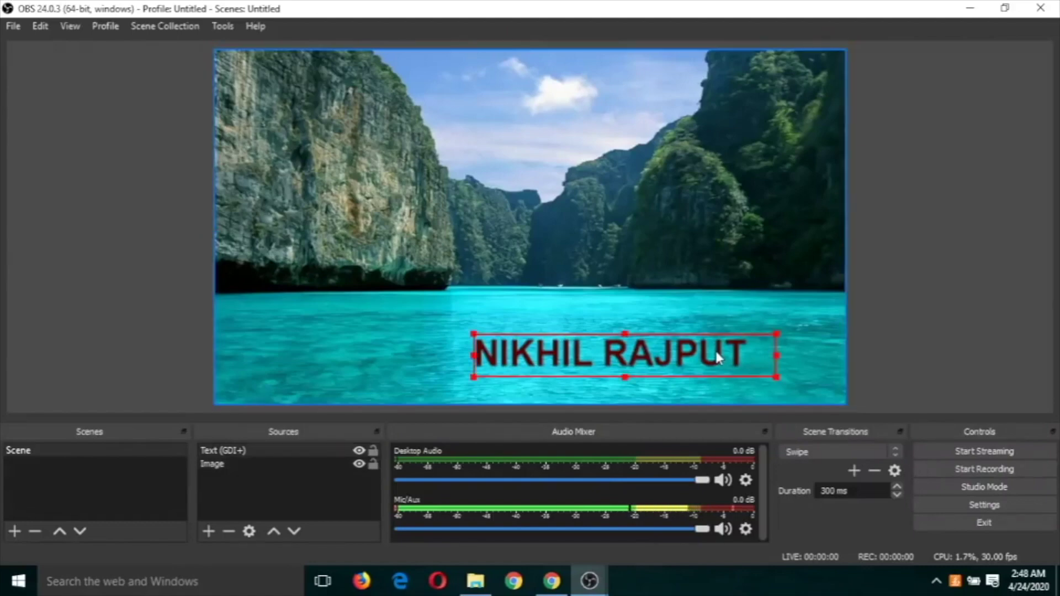
Bring up the Filters window for the text source.
right_click(716, 357)
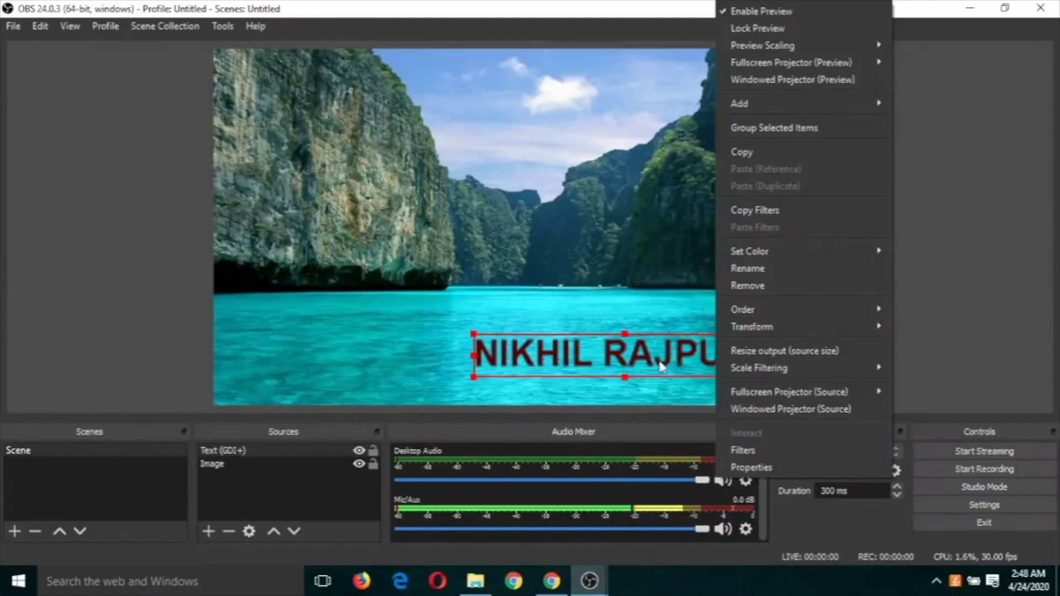
click(740, 450)
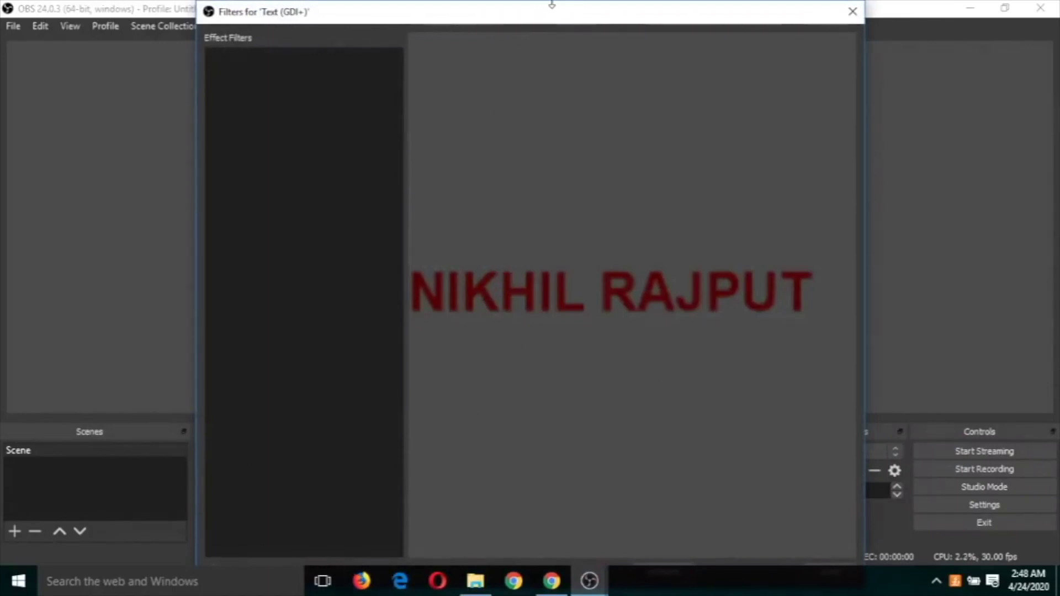
mouse_move(552, 5)
mouse_down()
mouse_move(546, 47)
mouse_move(549, 23)
mouse_up()
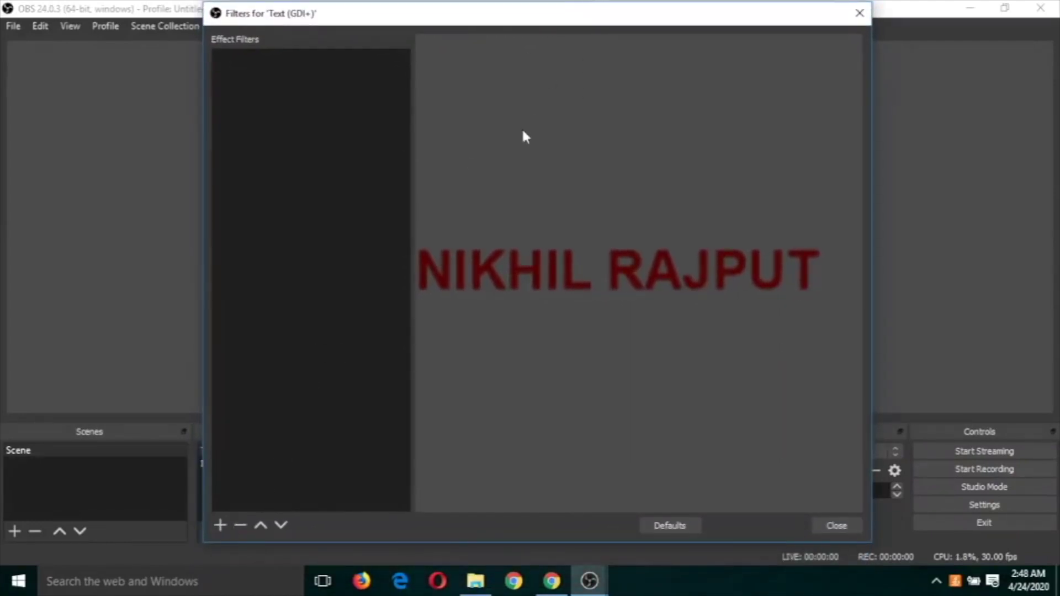
Add a Scroll effect filter to the text source.
click(220, 527)
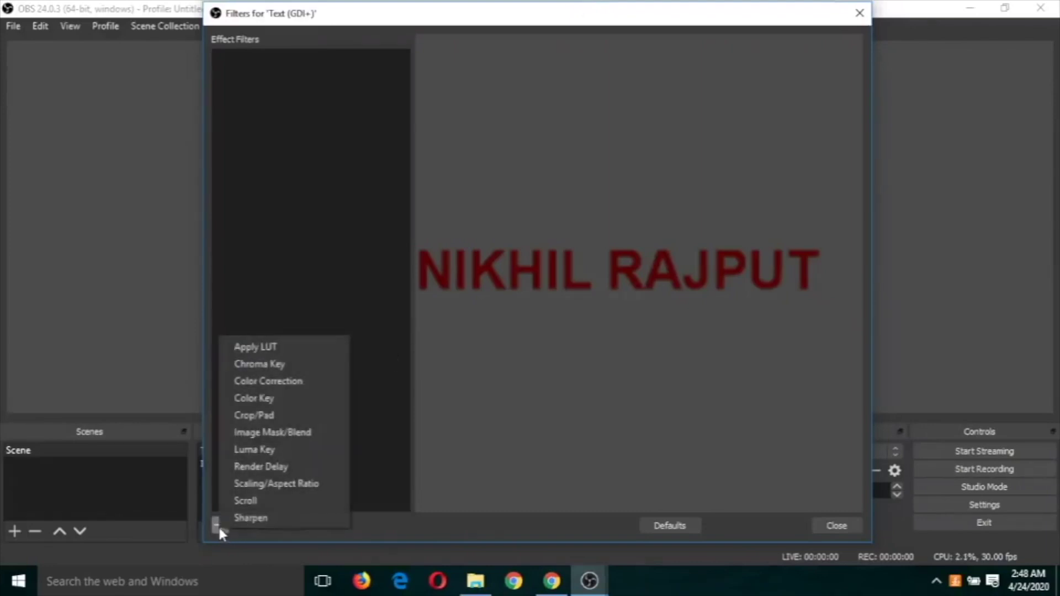
click(240, 500)
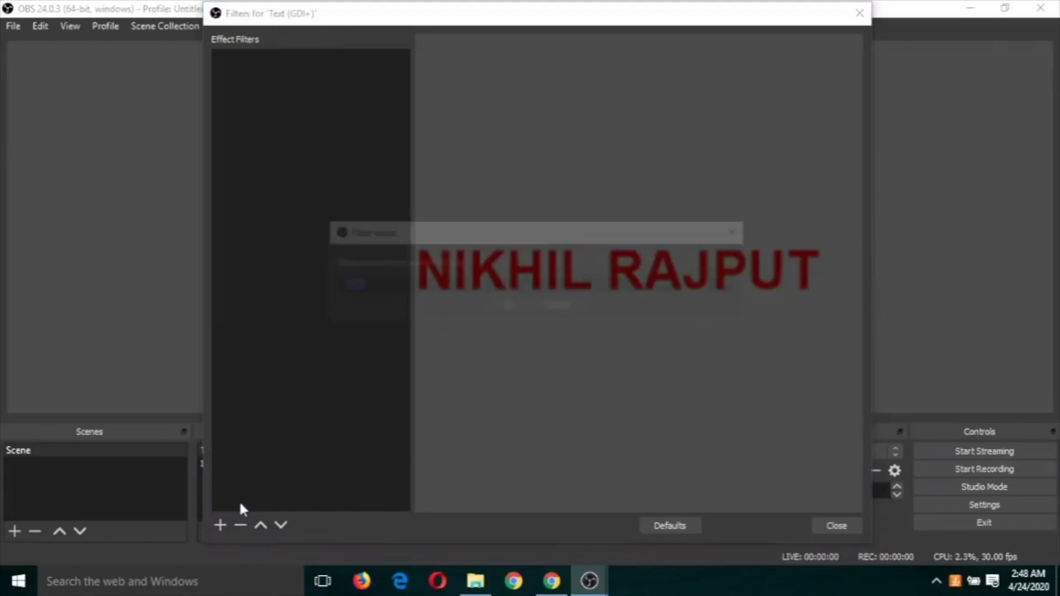
click(514, 306)
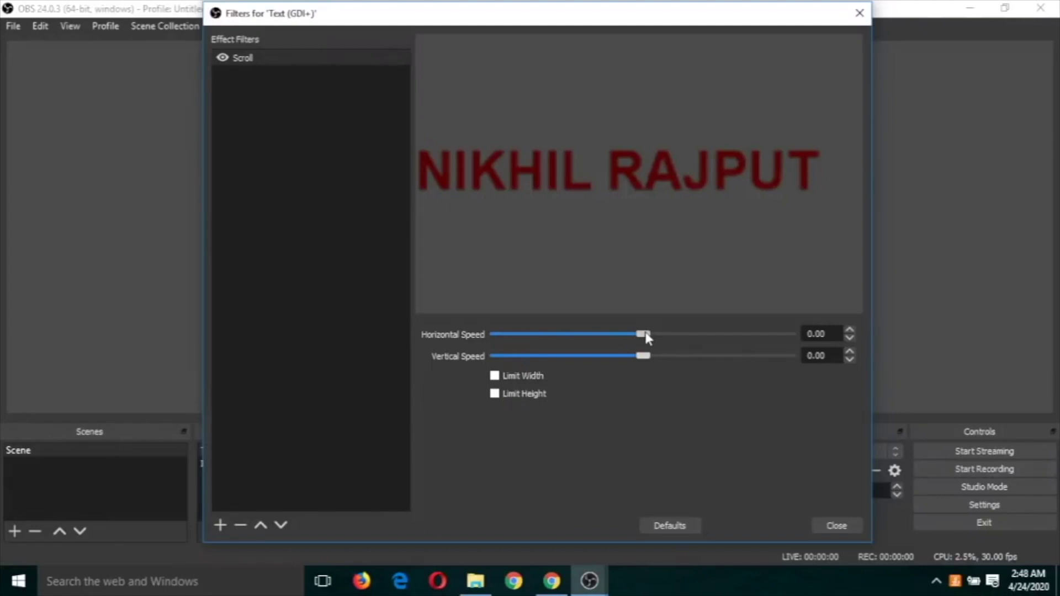
Give the Scroll filter a horizontal speed so the text moves sideways.
mouse_move(644, 336)
mouse_down()
mouse_move(686, 337)
mouse_move(612, 344)
mouse_move(646, 339)
mouse_up()
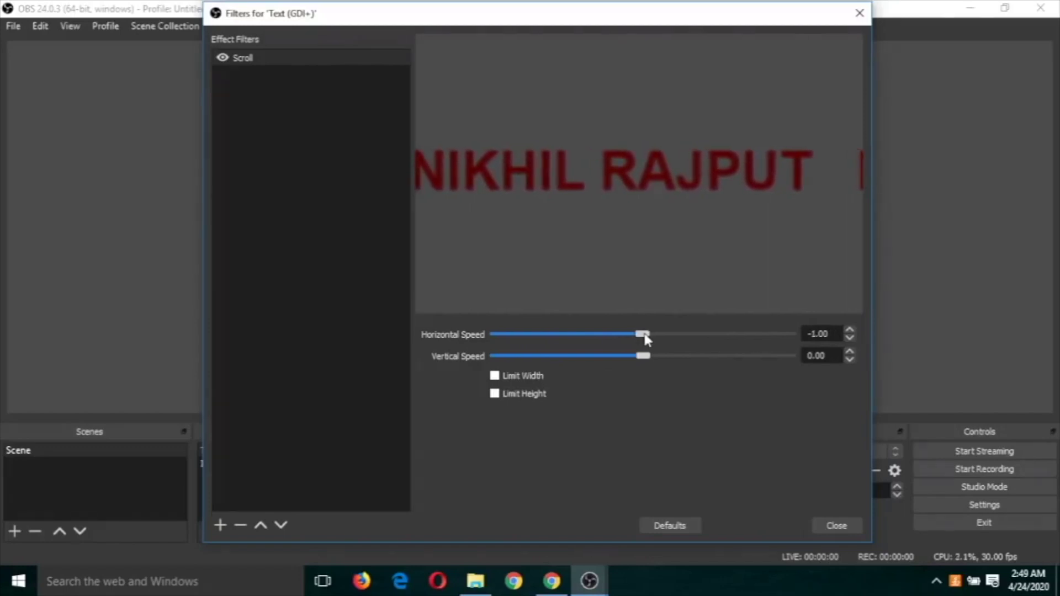
click(850, 336)
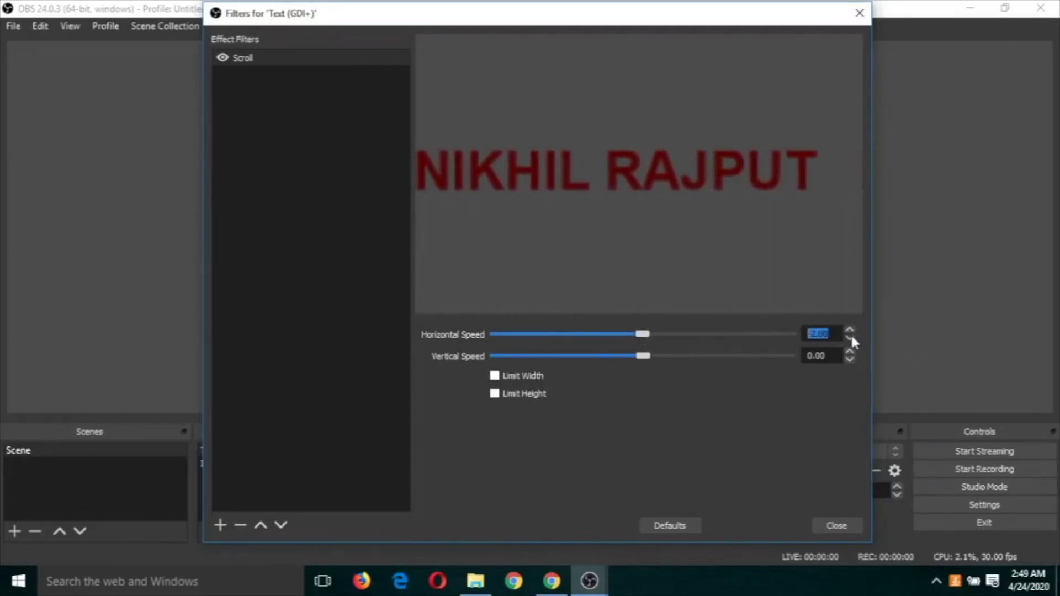
click(850, 337)
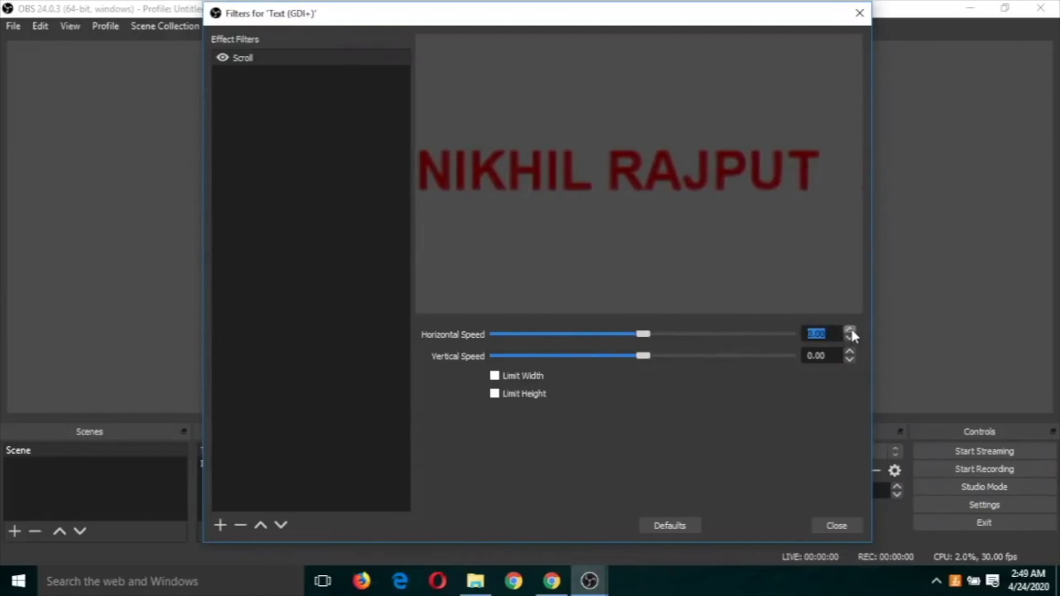
click(851, 329)
Set vertical speed back to 0, horizontal speed to 31, and close Filters.
drag(645, 362, 646, 361)
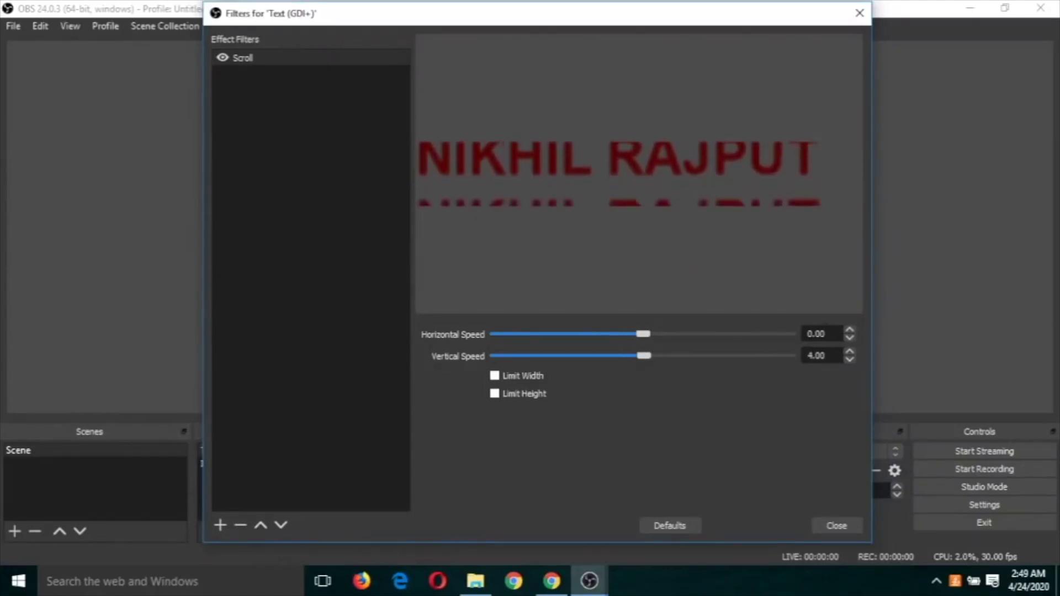
click(850, 359)
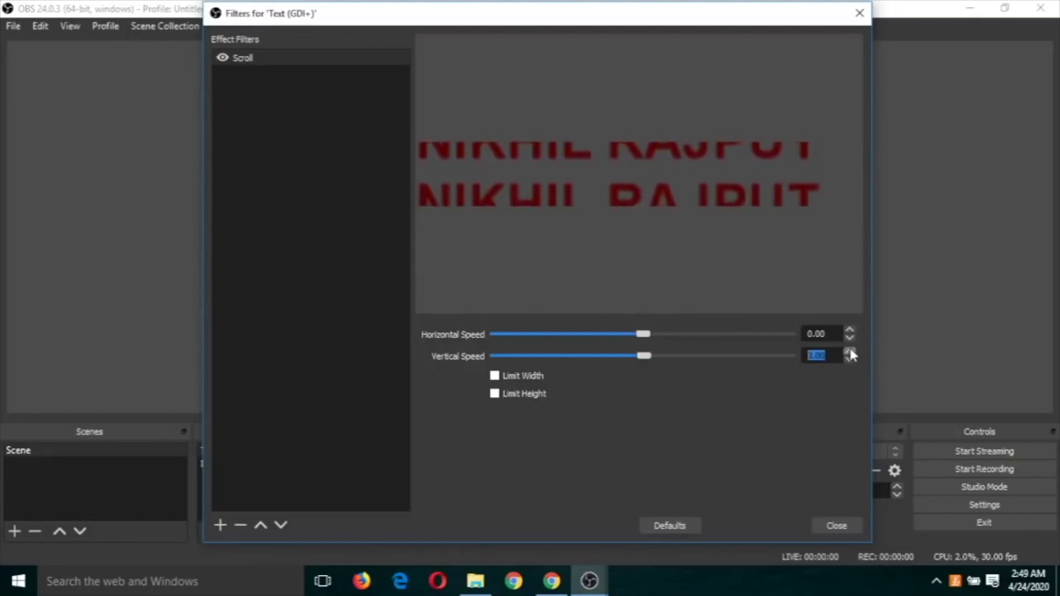
click(848, 357)
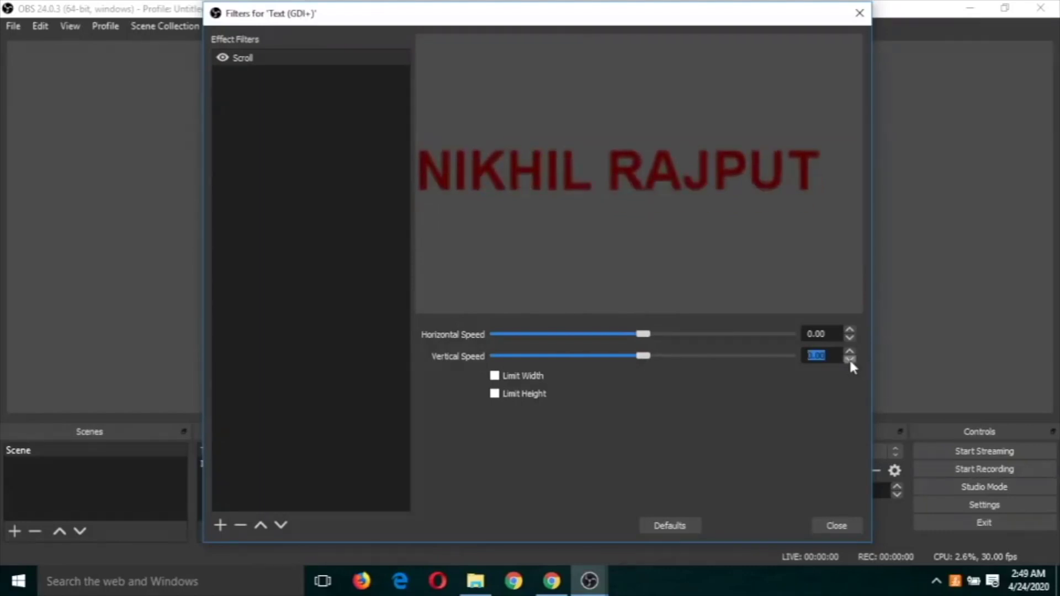
drag(649, 339, 657, 340)
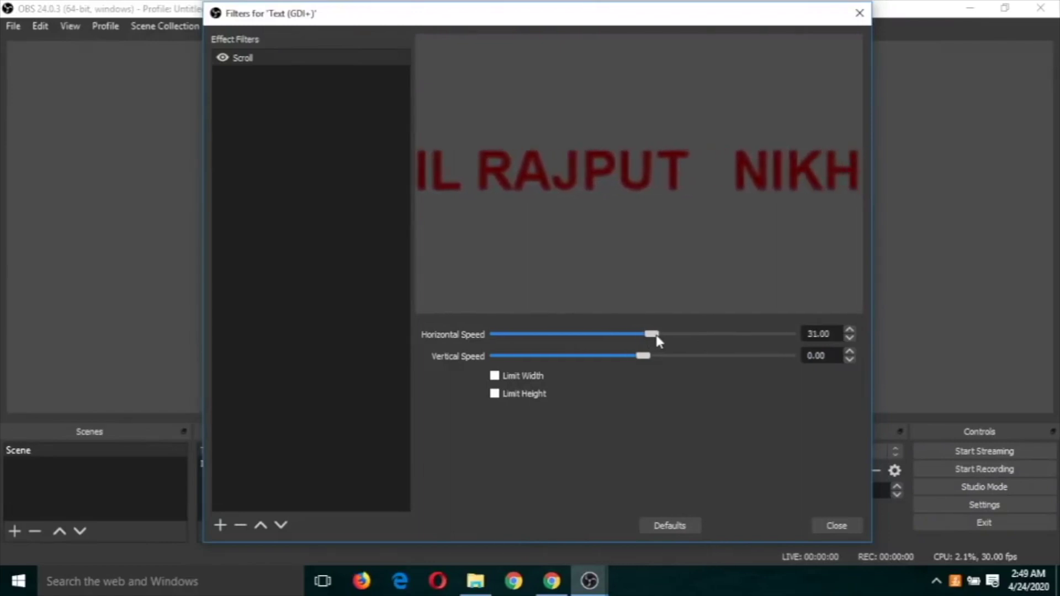
click(837, 526)
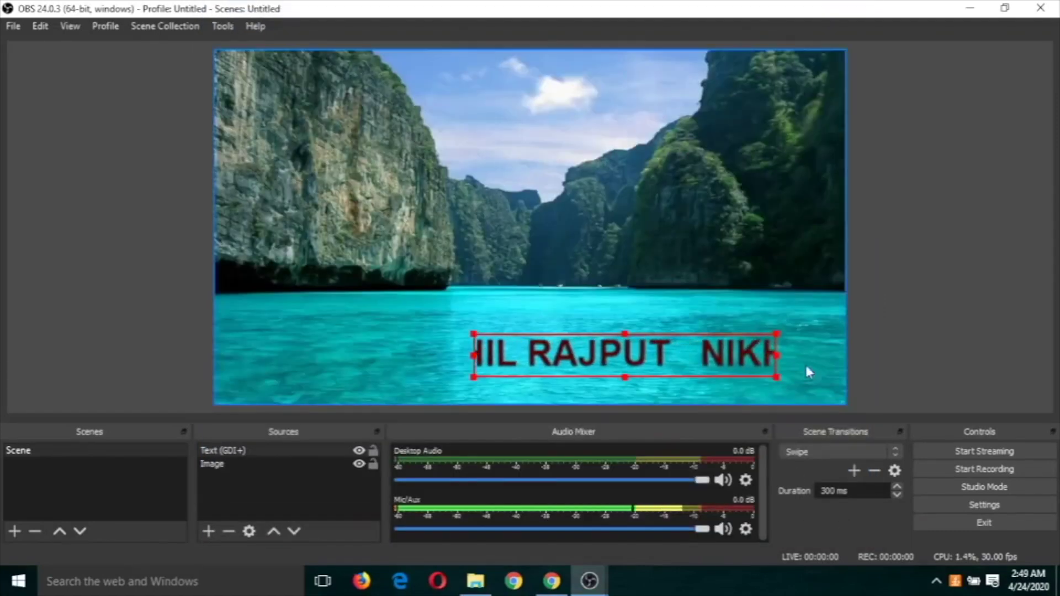
Move the scrolling text lower and left near the image's bottom centre.
drag(671, 348, 528, 368)
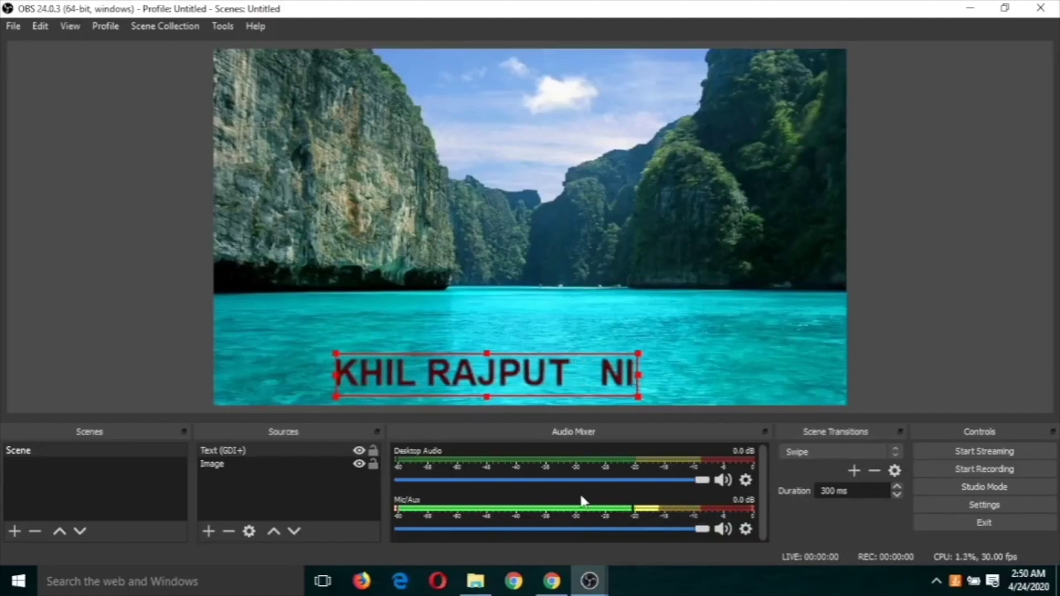
click(209, 531)
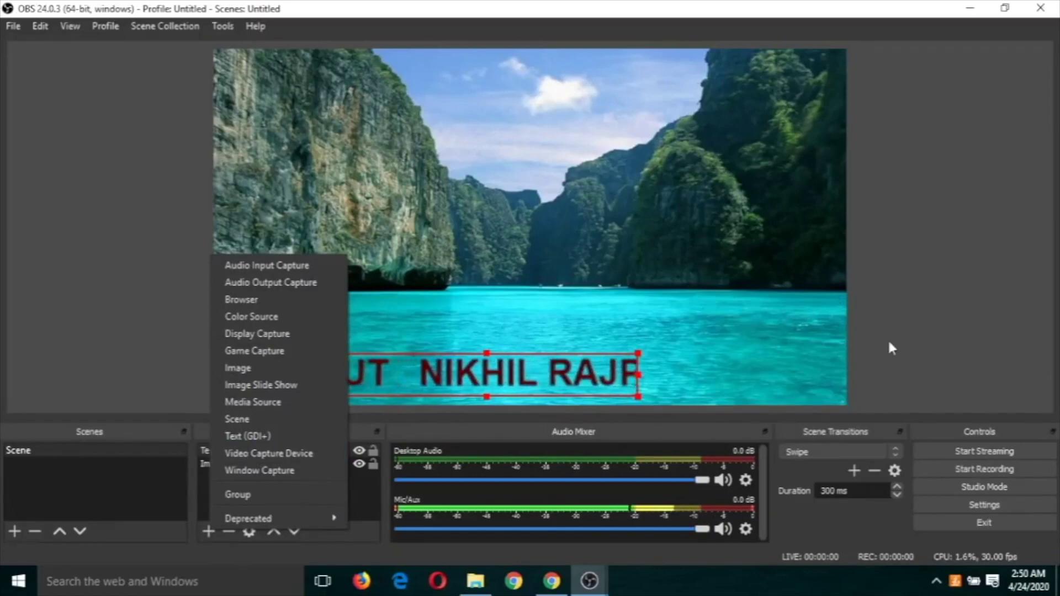
click(943, 245)
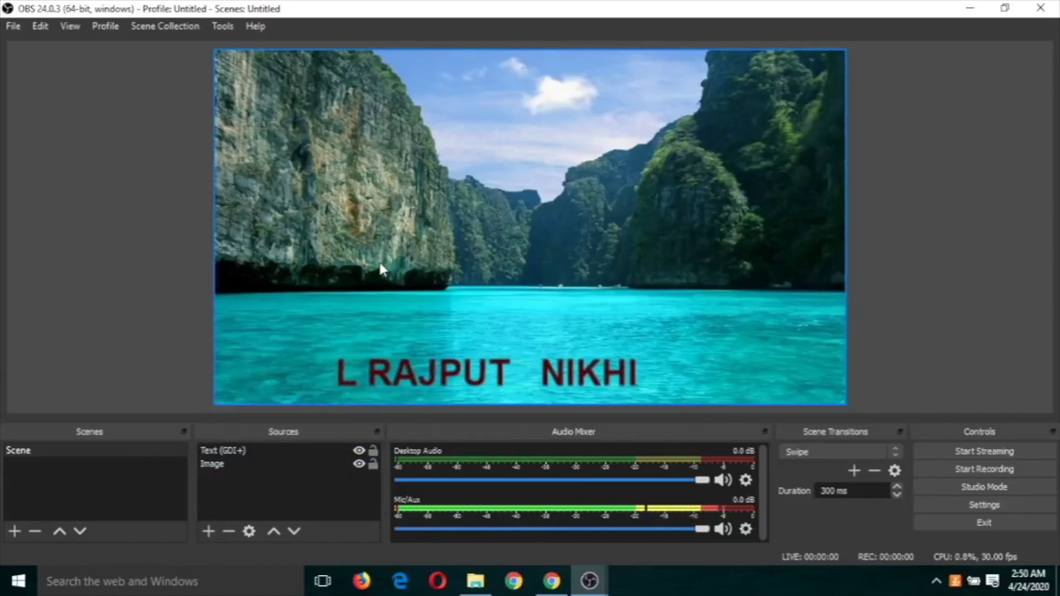
Select the landscape image and bring up its context menu.
right_click(560, 244)
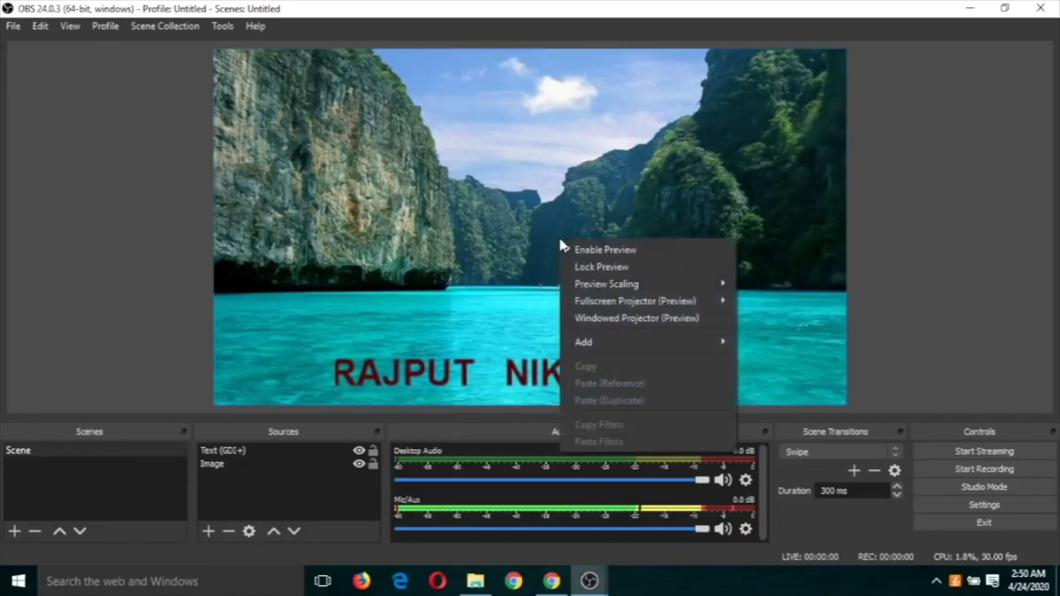
click(664, 161)
right_click(665, 161)
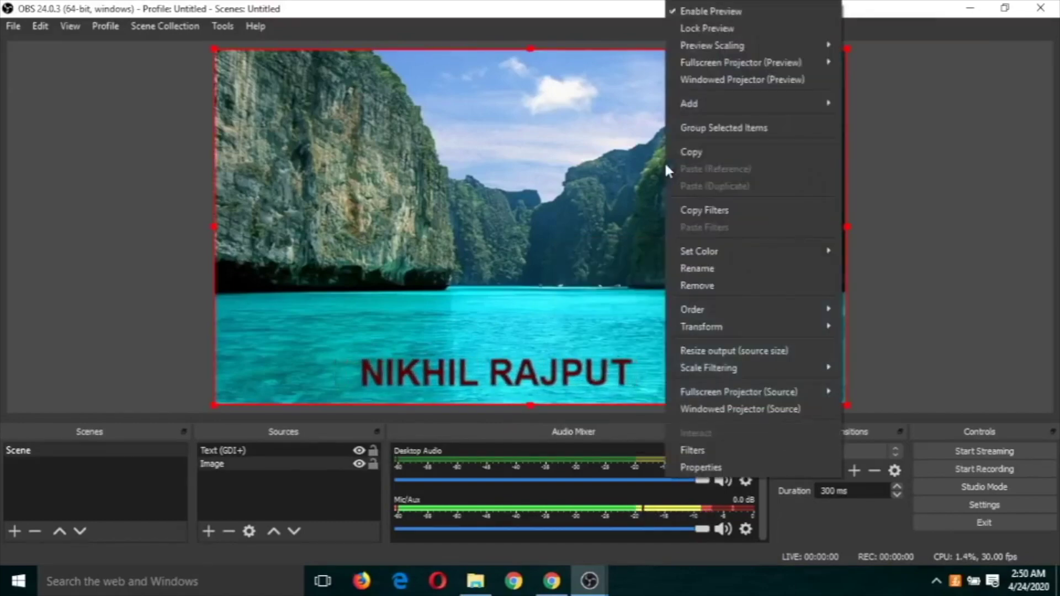